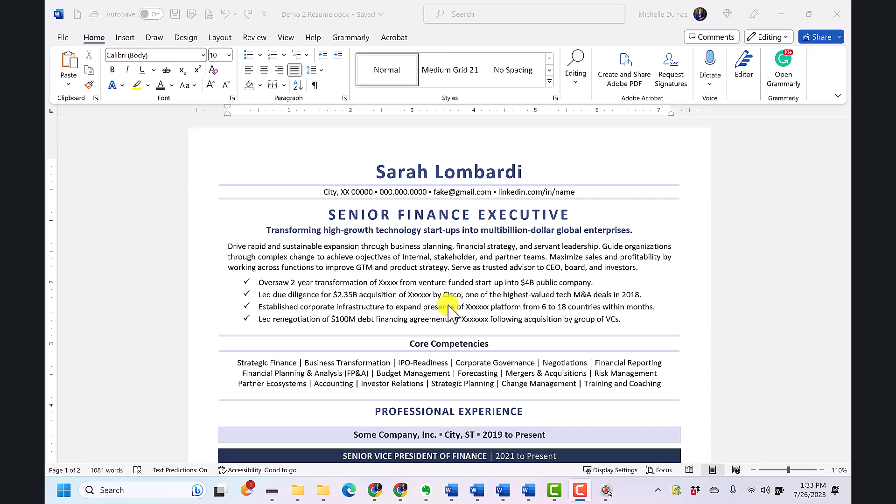
Select the word "financial" in the summary paragraph, clear the selection, and select the whole first sentence
double_click(471, 247)
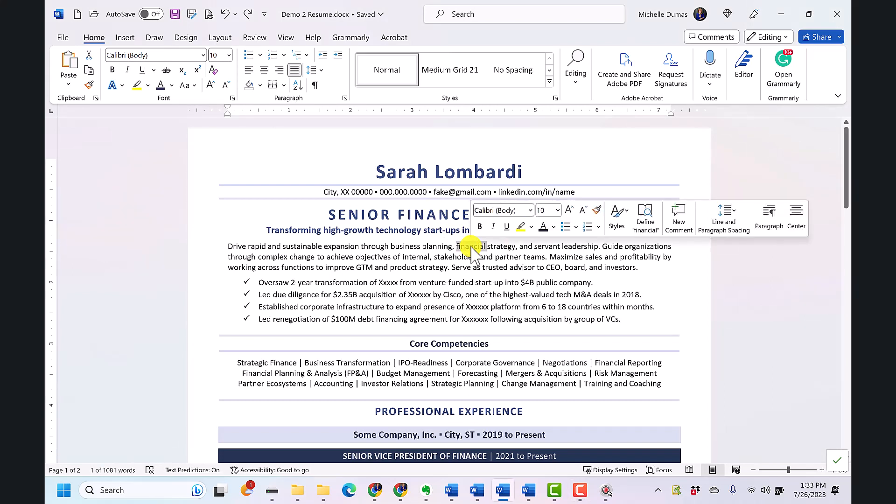
click(503, 246)
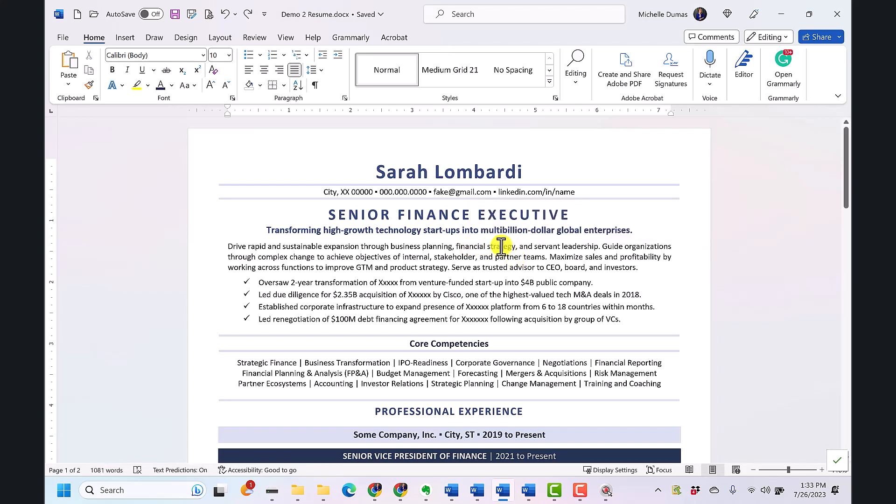
key(ctrl)
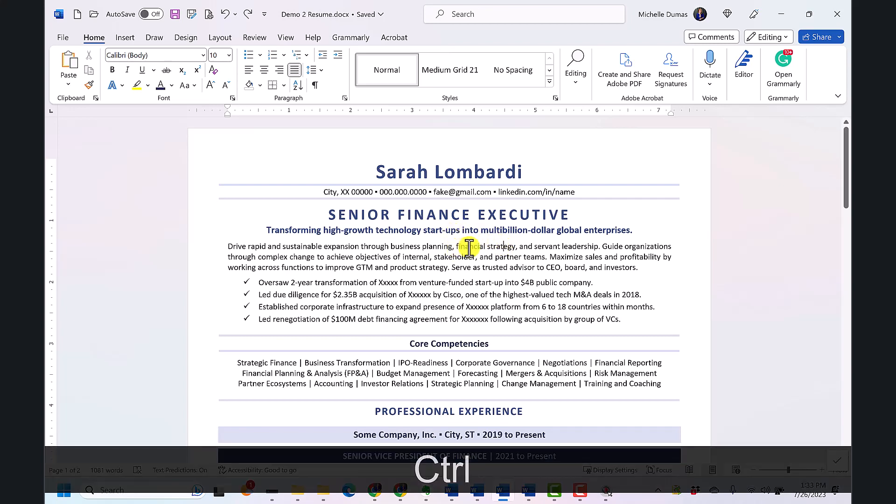
ctrl+click(469, 247)
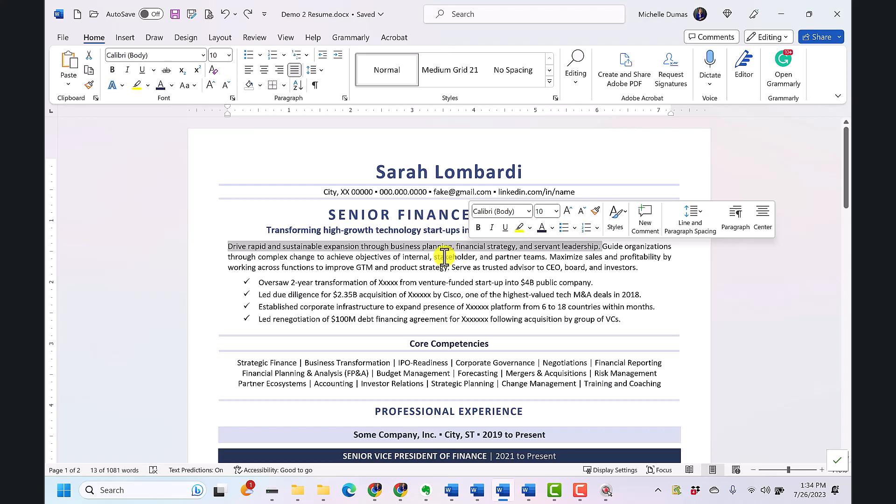
Select the entire summary paragraph, extend the selection to the whole document, and clear the selection
triple_click(444, 256)
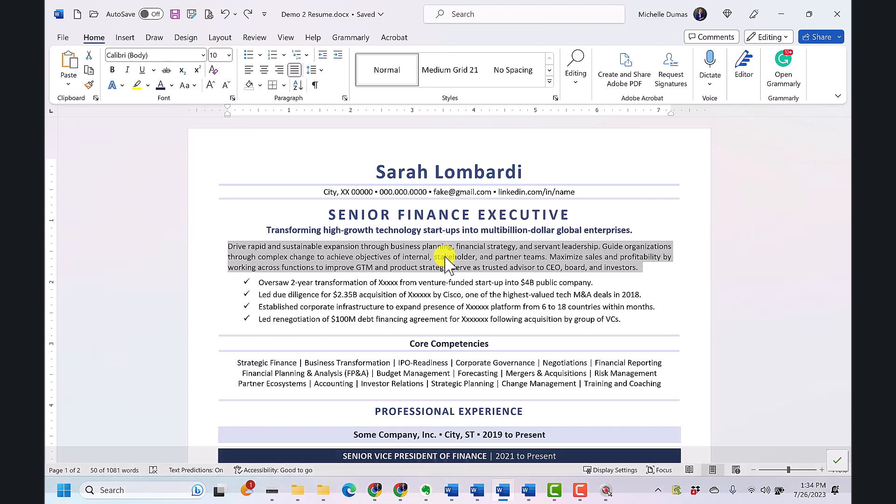
key(ctrl+a)
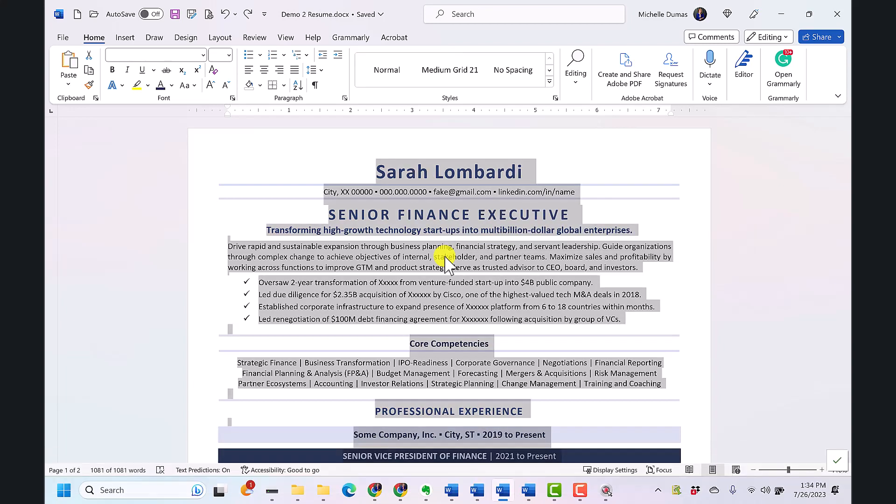
click(620, 270)
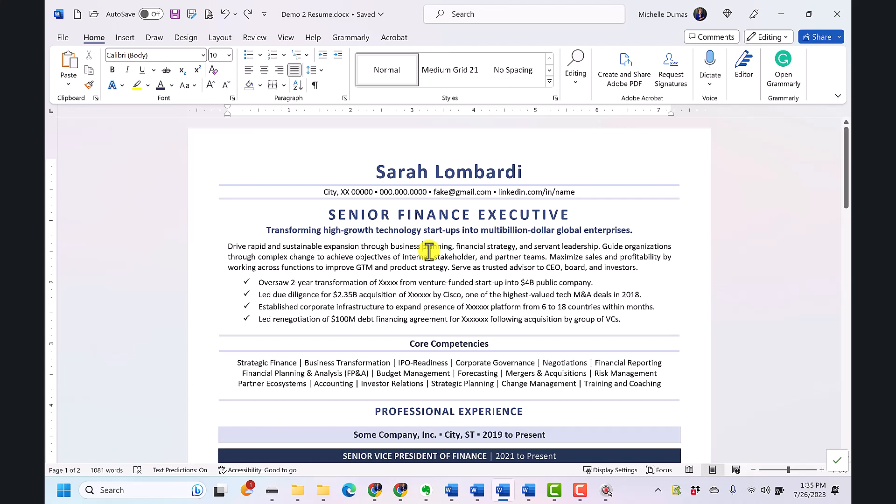
Delete the word "planning" in the summary and undo it, and do the same with the word "business" before it
key(ctrl+Delete)
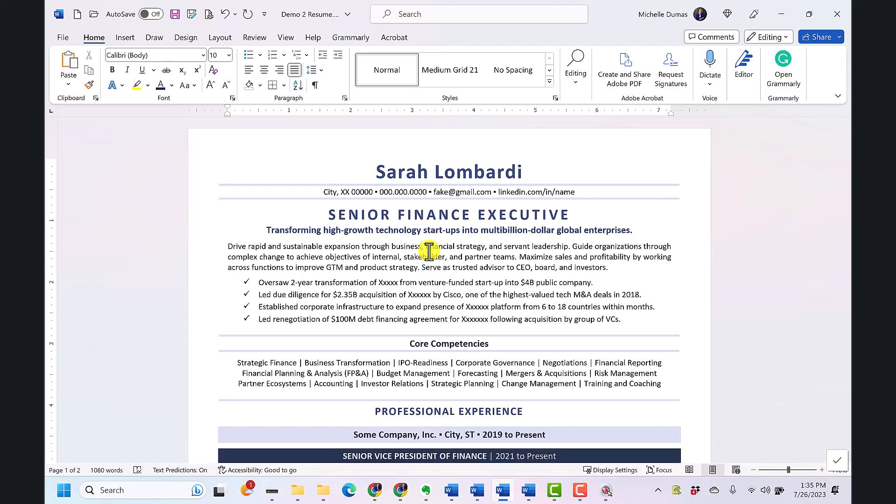
click(224, 14)
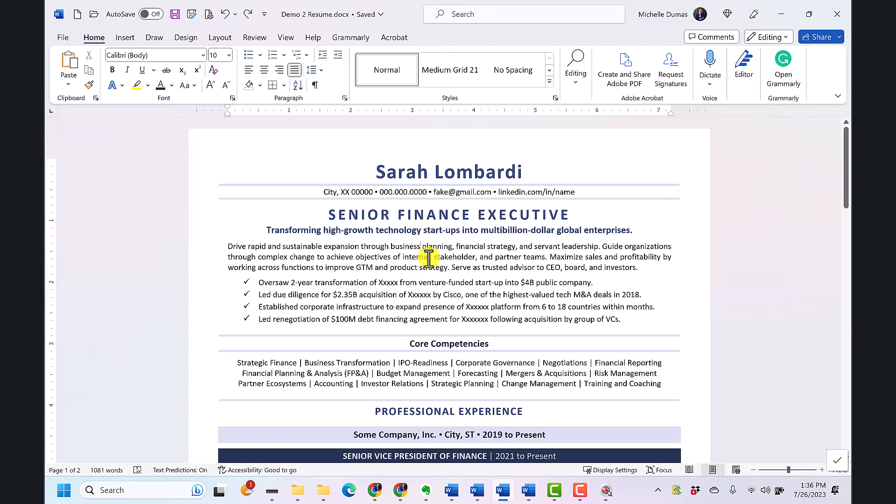
key(ctrl+BackSpace)
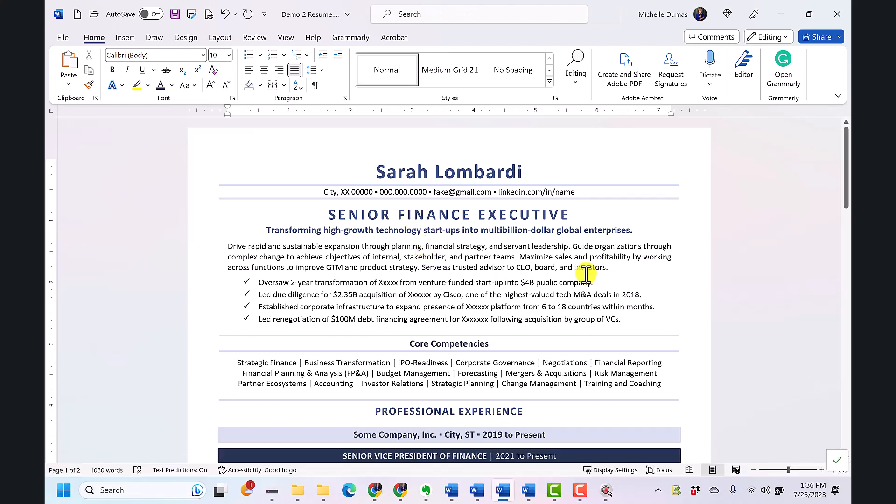
click(225, 14)
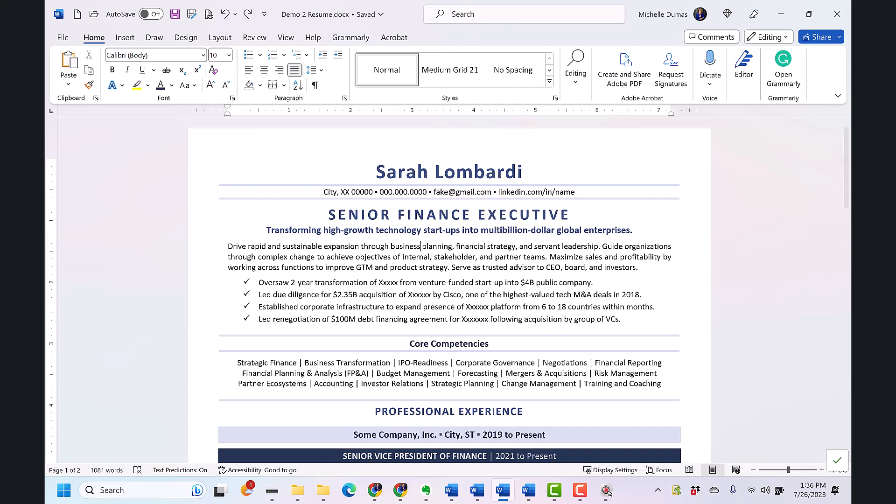
Select the headline SENIOR FINANCE EXECUTIVE and change its case to lowercase
click(451, 214)
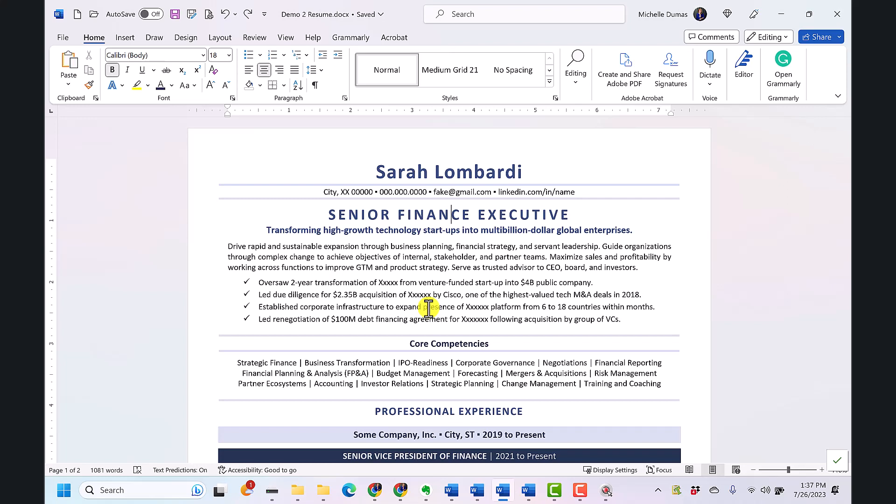
ctrl+click(413, 210)
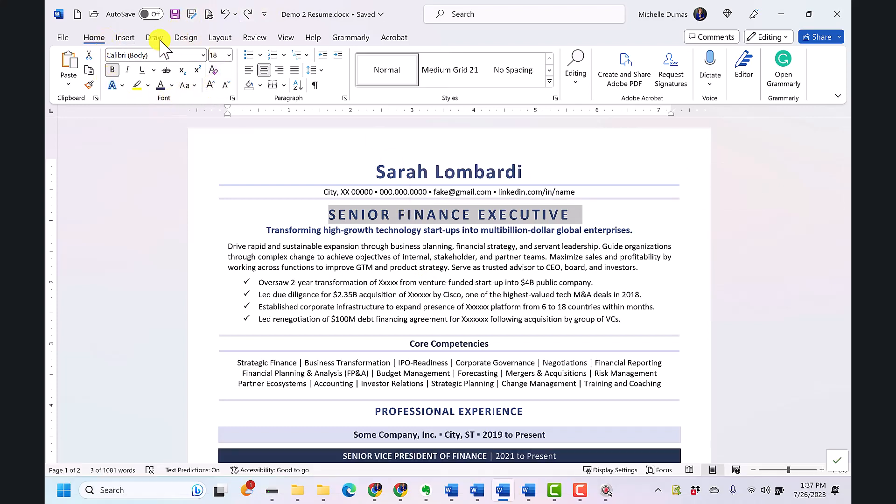
click(194, 86)
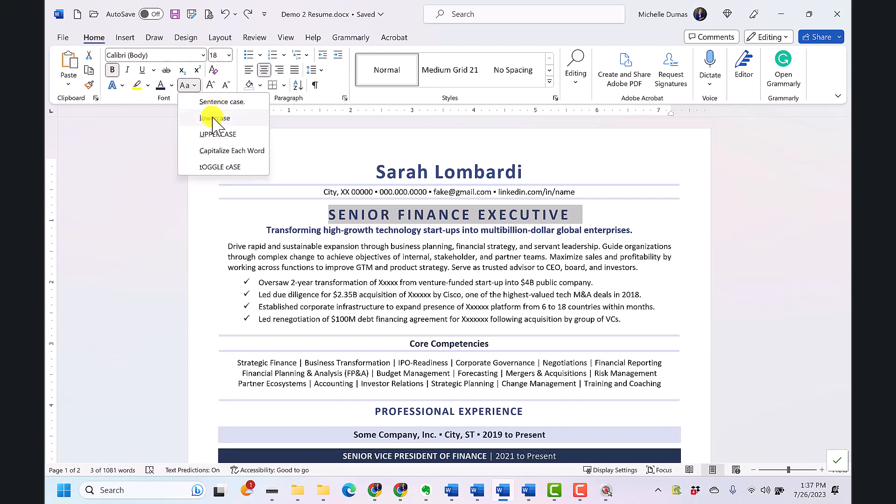
click(214, 118)
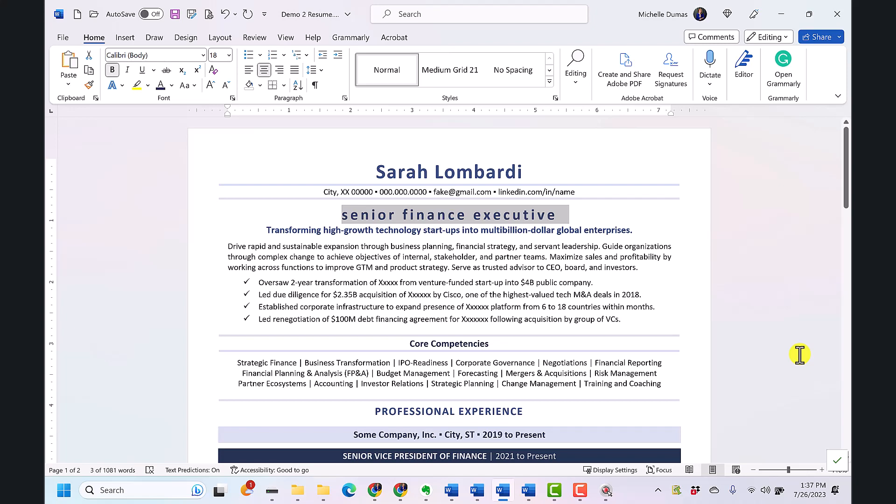
Cycle the selected headline's case through Capitalize Each Word and the other case options, ending on UPPERCASE
key(shift+F3)
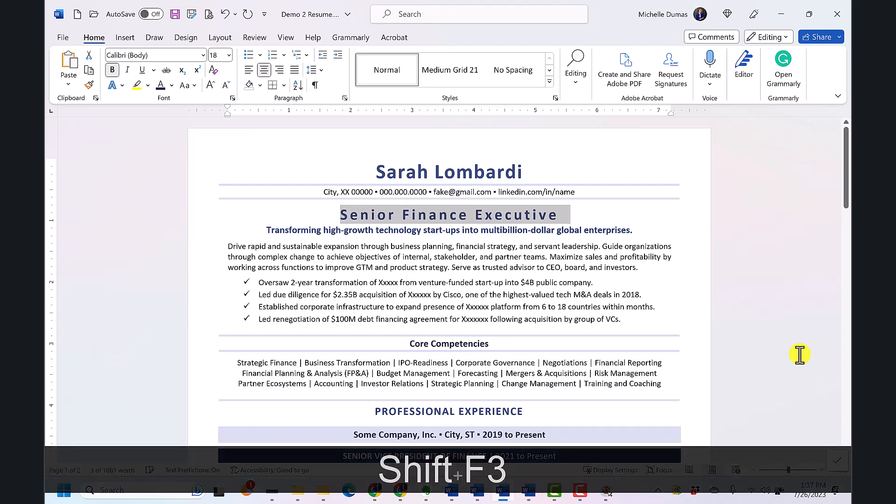
key(shift+F3)
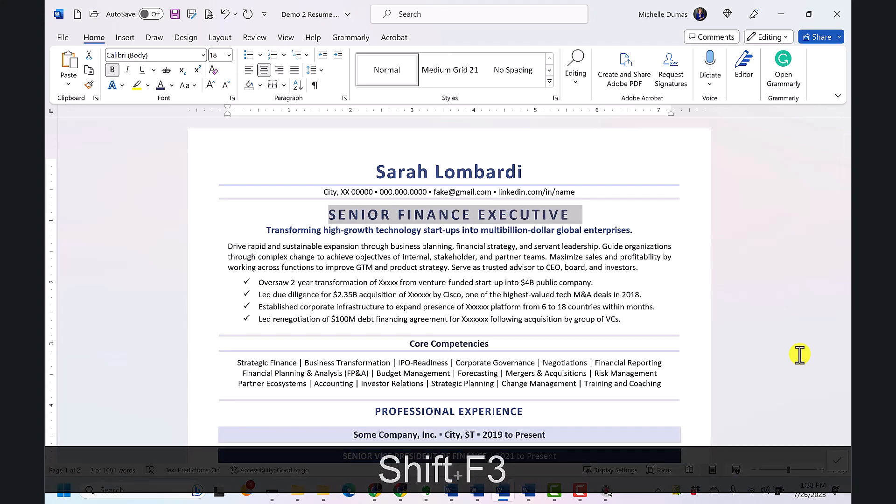
key(shift+F3)
key(shift+F3)
key(shift+F3)
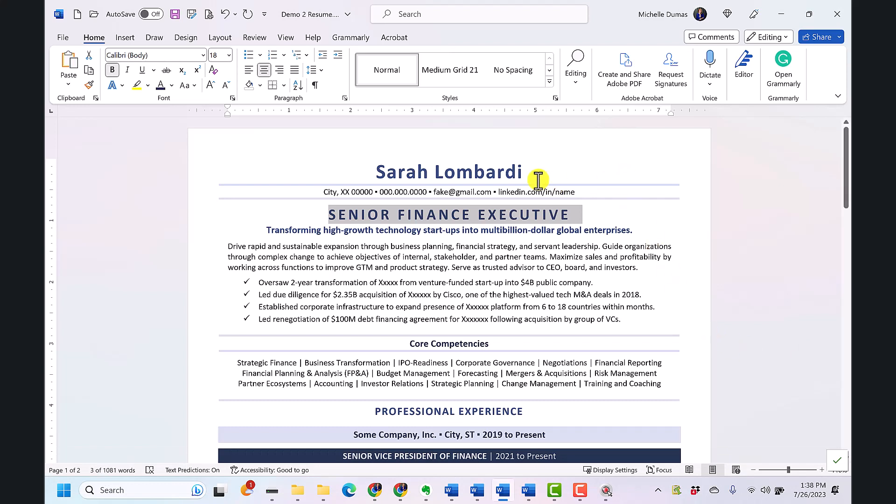
Select the candidate's name at the top and cycle its case through uppercase and lowercase back to capitalized words
click(524, 172)
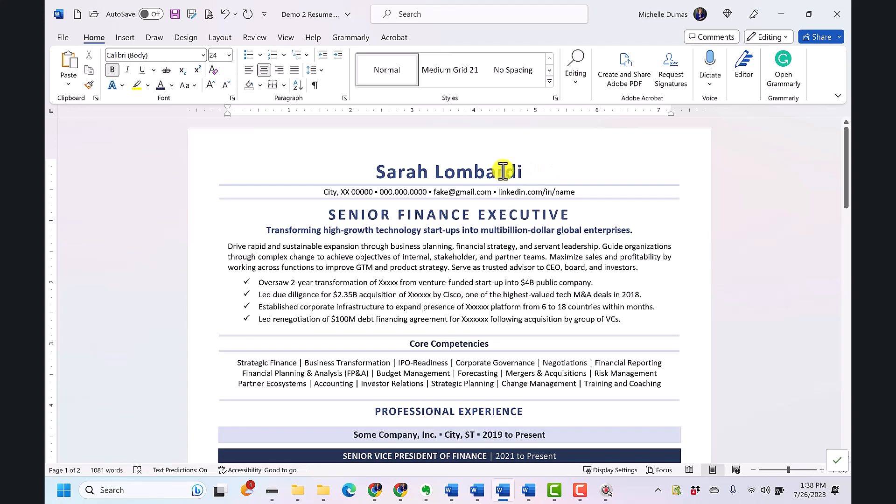
ctrl+click(503, 171)
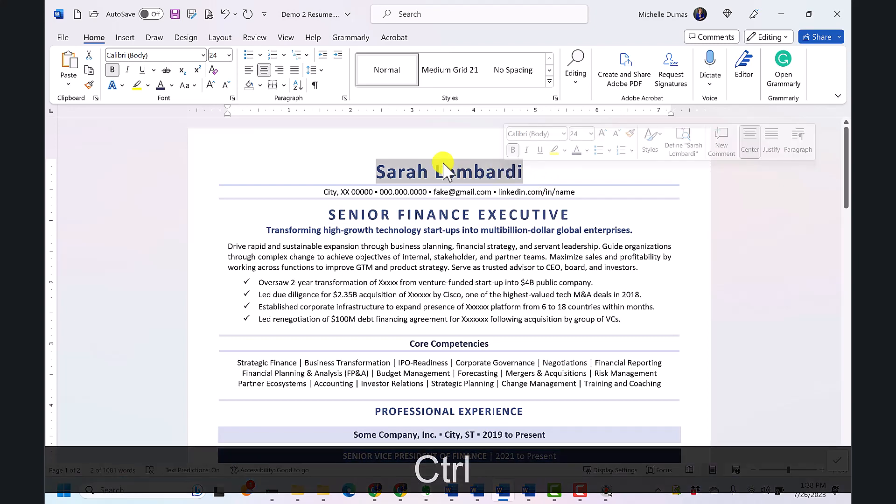
key(shift+F3)
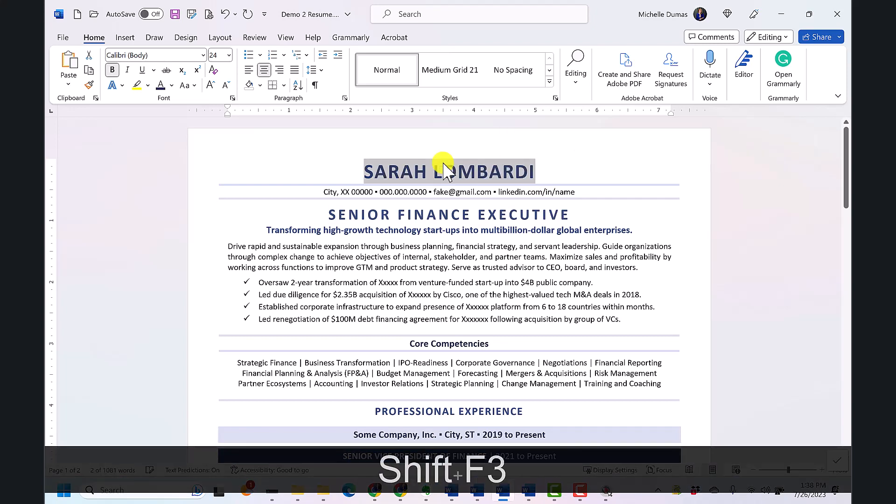
key(shift+F3)
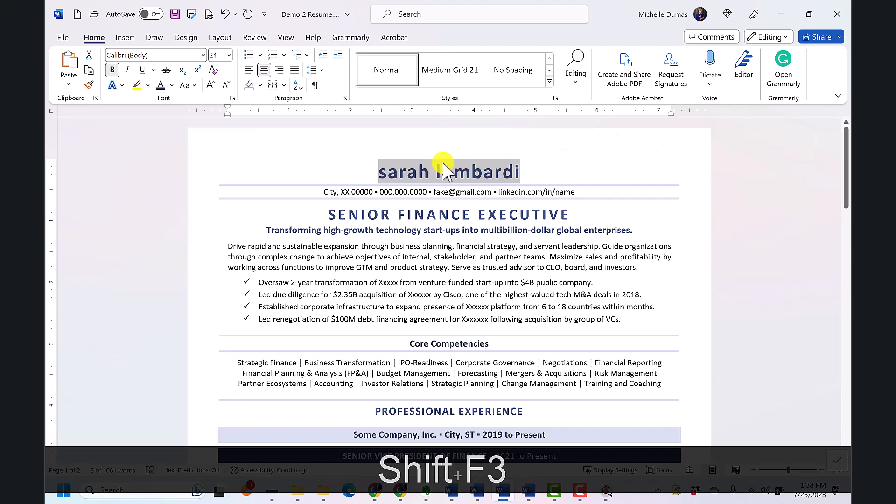
key(shift+F3)
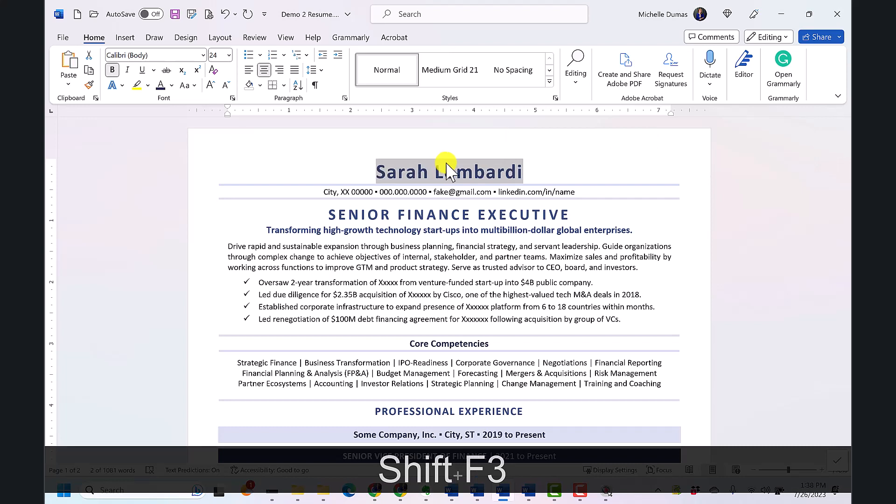
click(490, 259)
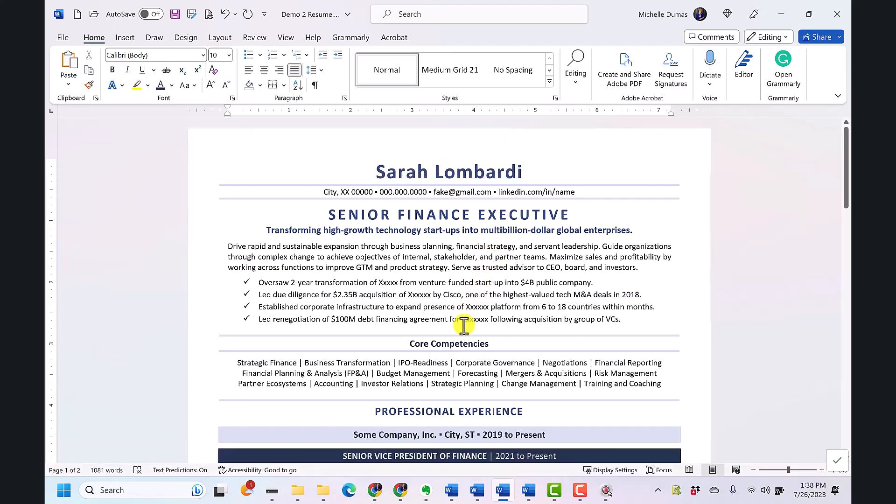
Show the paragraph marks and other hidden formatting symbols in the resume, and hide them again
scroll(458, 329, down, 1)
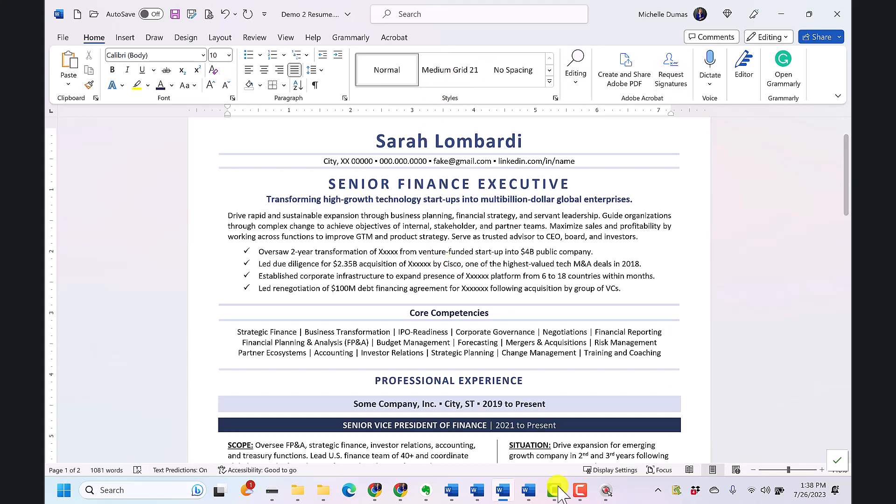
scroll(529, 287, down, 1)
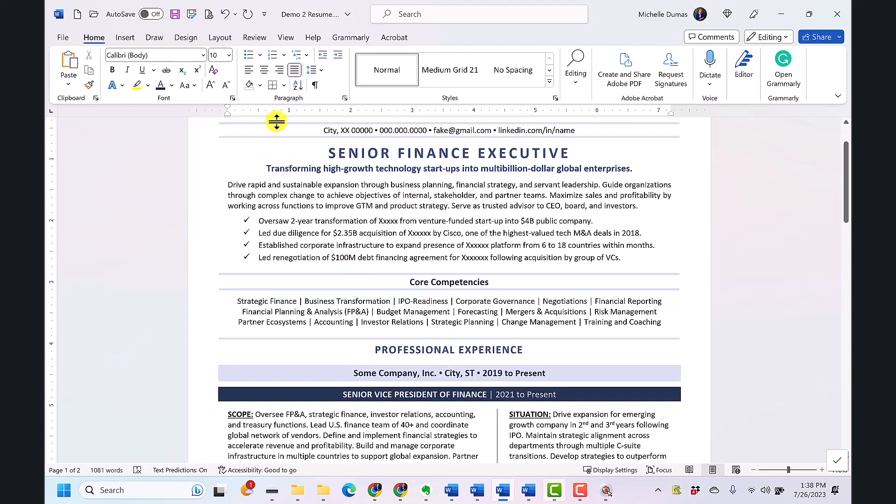
click(315, 84)
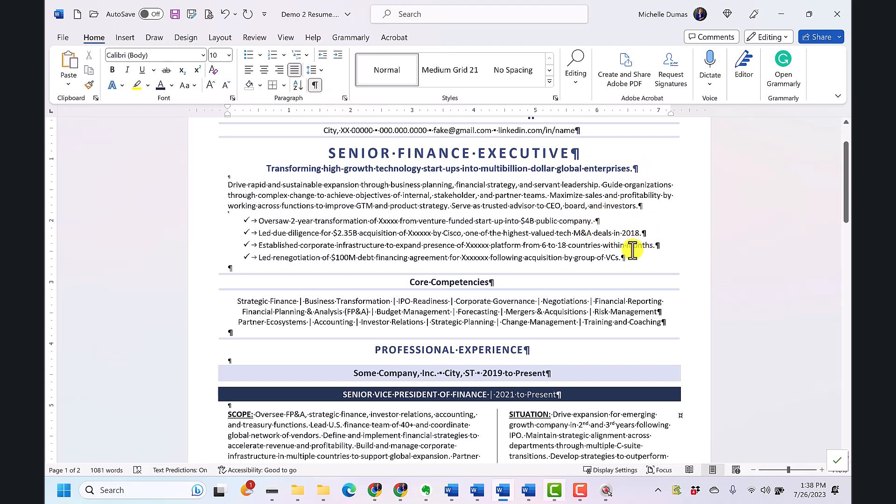
click(315, 84)
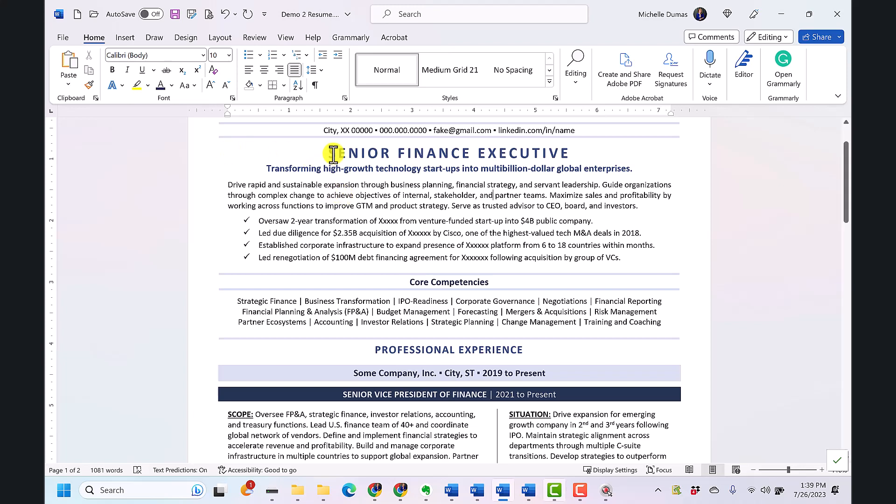
Clear all formatting from the text between the headline and the last of the four checkmark bullets, and undo it
drag(329, 155, 623, 258)
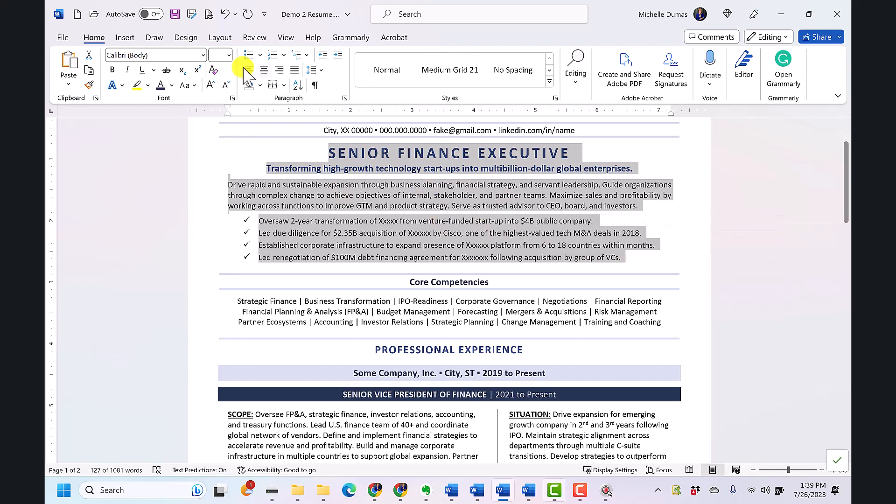
click(214, 74)
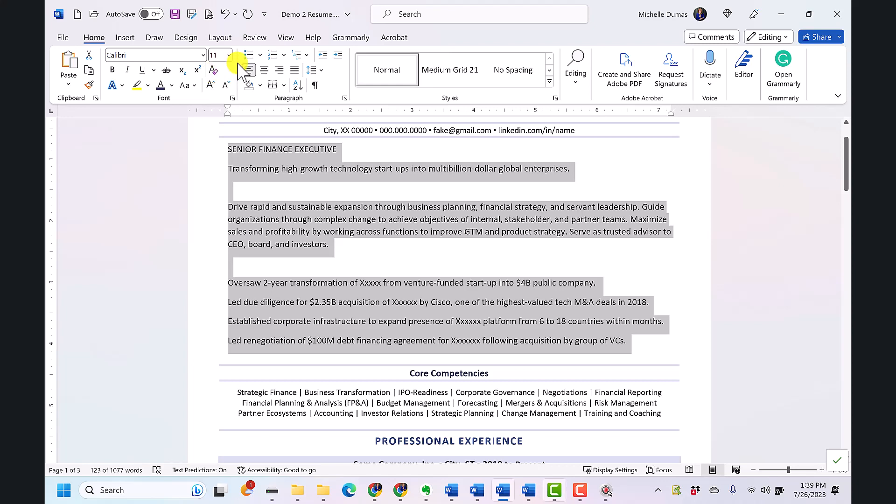
click(225, 21)
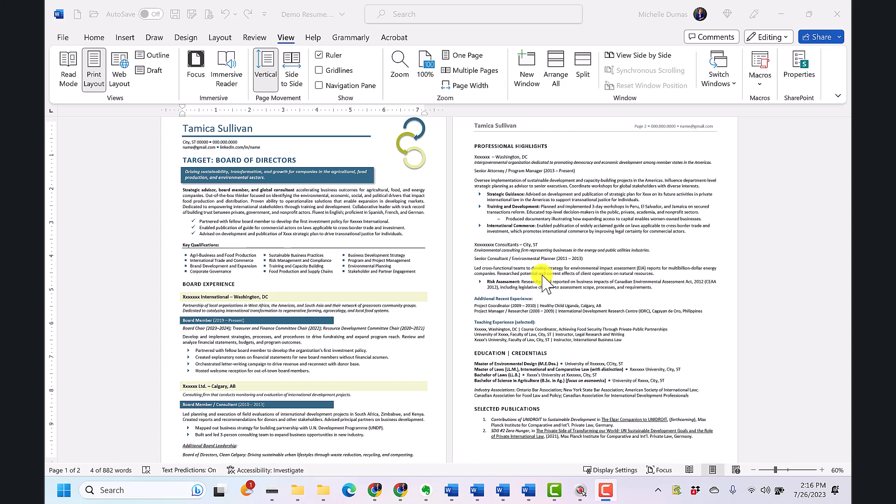
Copy the formatting of the "Xxxxxxx International – Washington, DC" line with Format Painter onto the "Xxxxxxx – Washington, DC" line under Professional Highlights
click(242, 297)
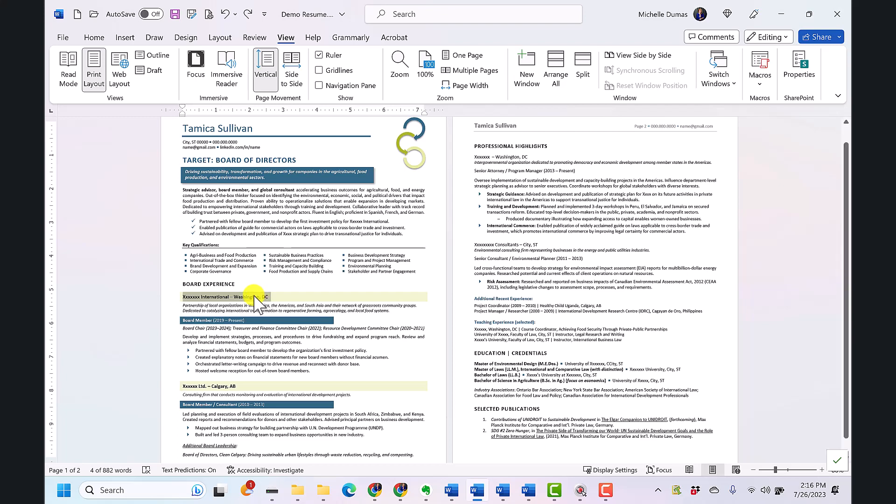
click(93, 38)
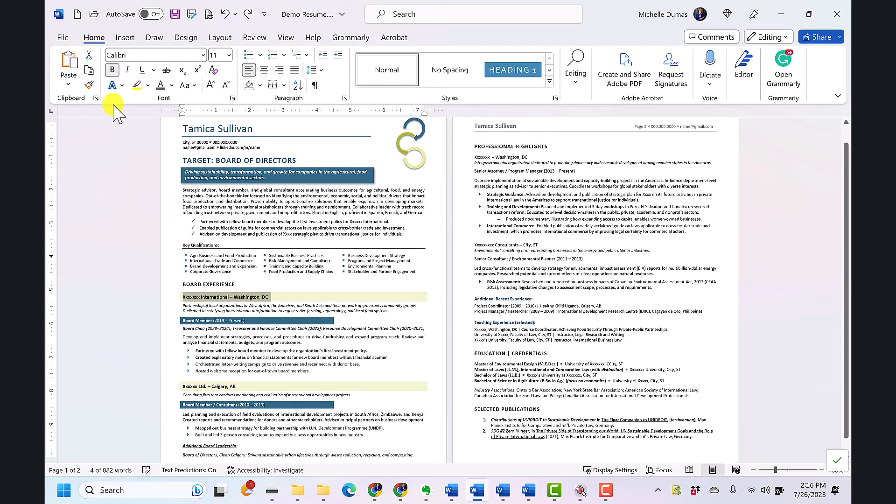
click(89, 85)
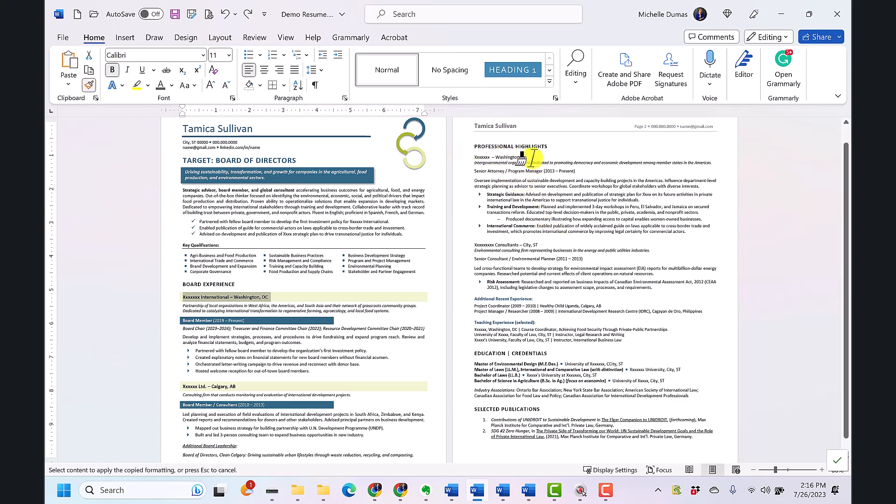
drag(532, 156, 463, 158)
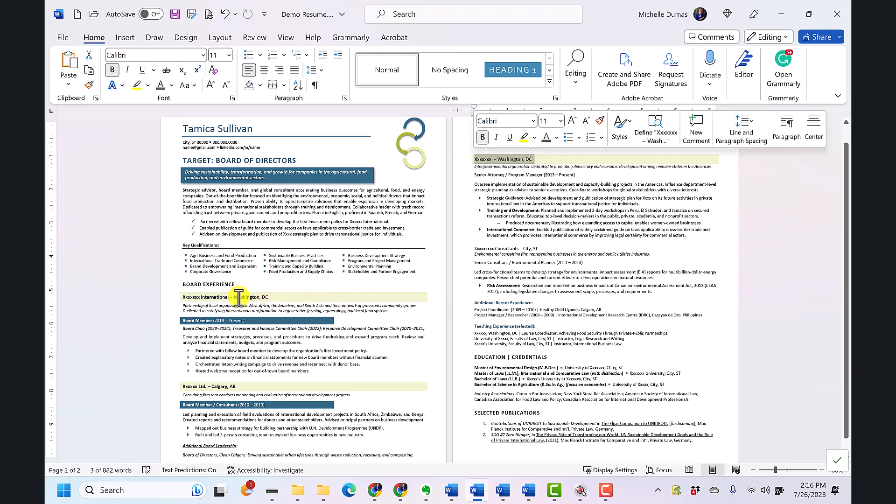
Copy the formatting of the "Xxxxxxx – Washington, DC" line under Professional Highlights onto the "Consultants – City, ST" line with Format Painter
drag(567, 160, 476, 158)
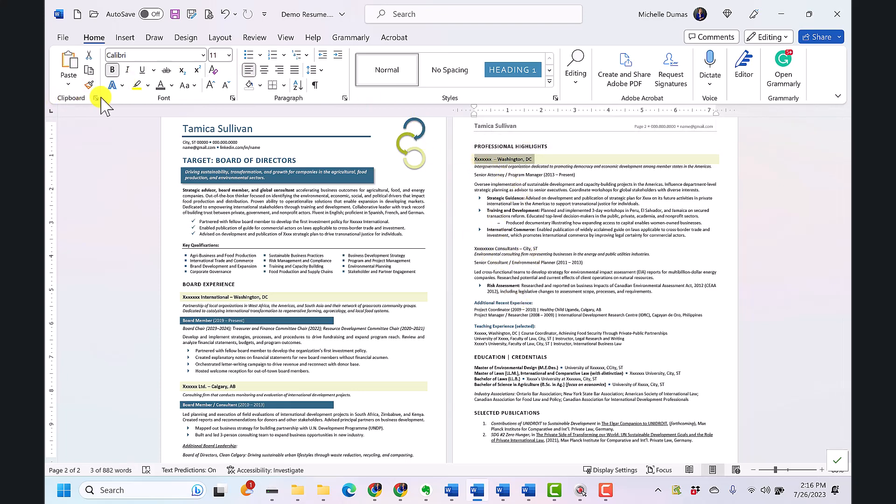
click(89, 85)
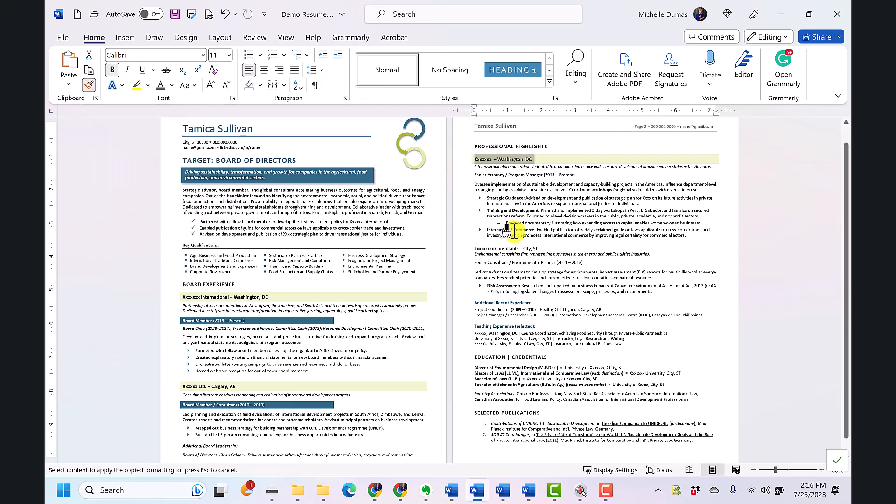
drag(541, 248, 474, 248)
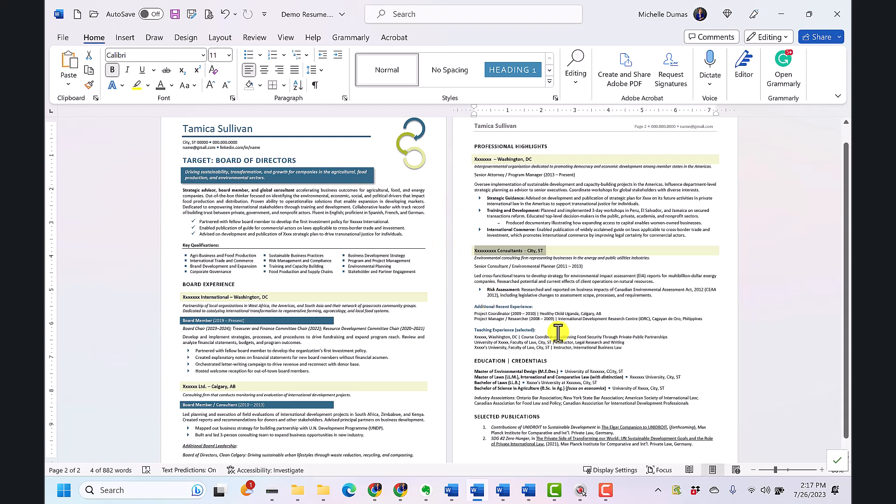
Copy the "Board Member (2019 – Present)" formatting onto the "Senior Attorney / Program Manager" and "Senior Consultant / Environmental Planner" lines with Format Painter locked on, and turn it off
click(212, 350)
click(257, 321)
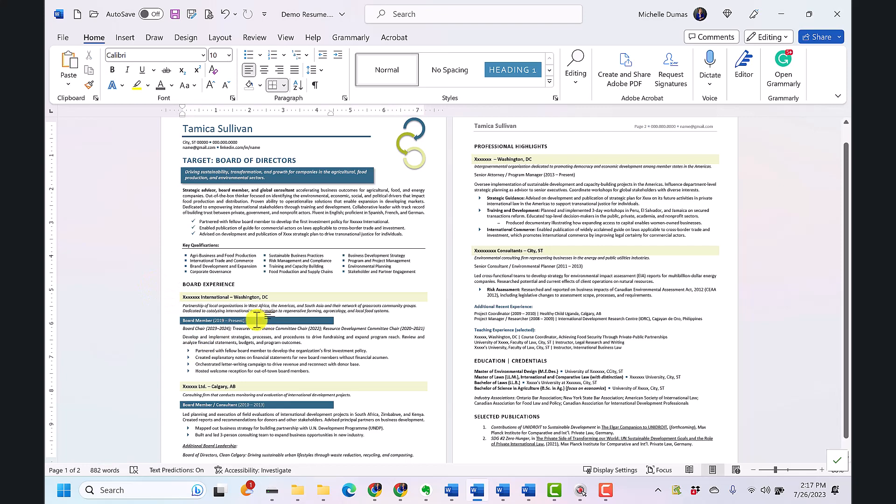
triple_click(253, 321)
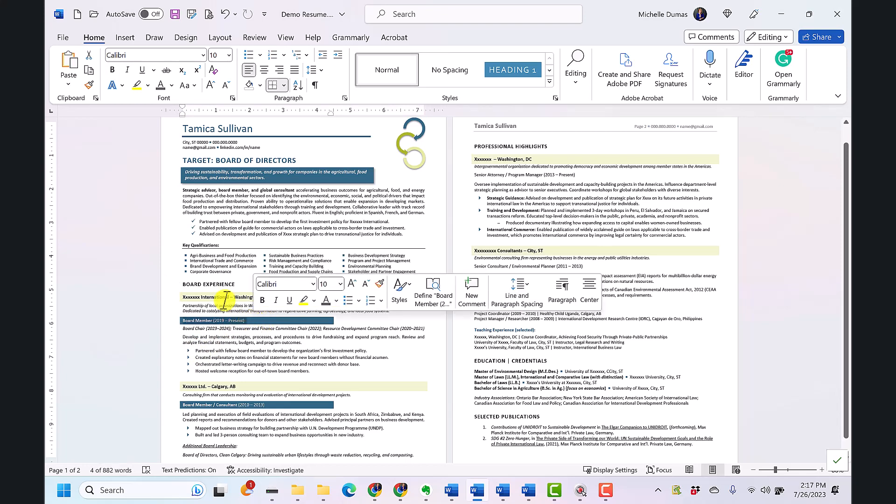
click(89, 84)
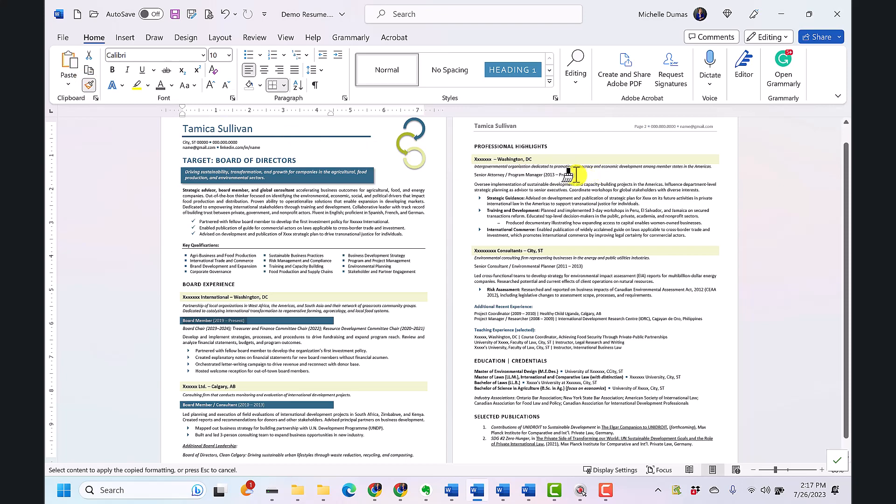
drag(575, 175, 472, 176)
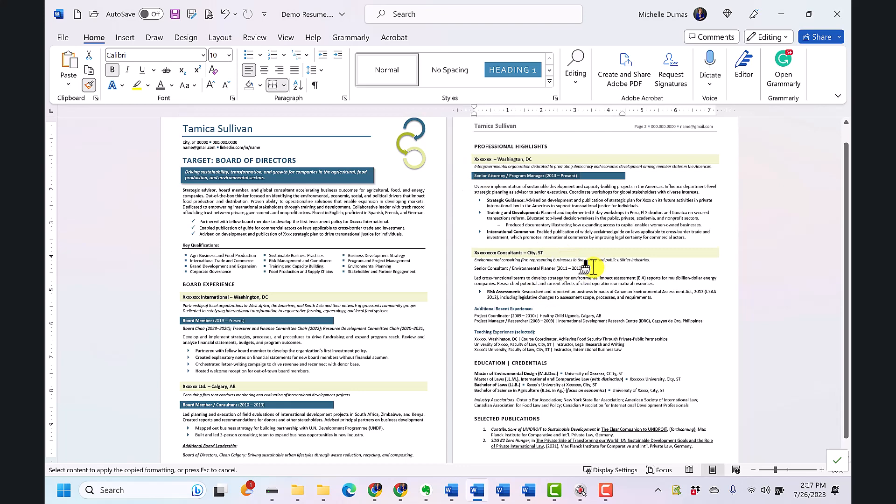
drag(585, 268, 472, 268)
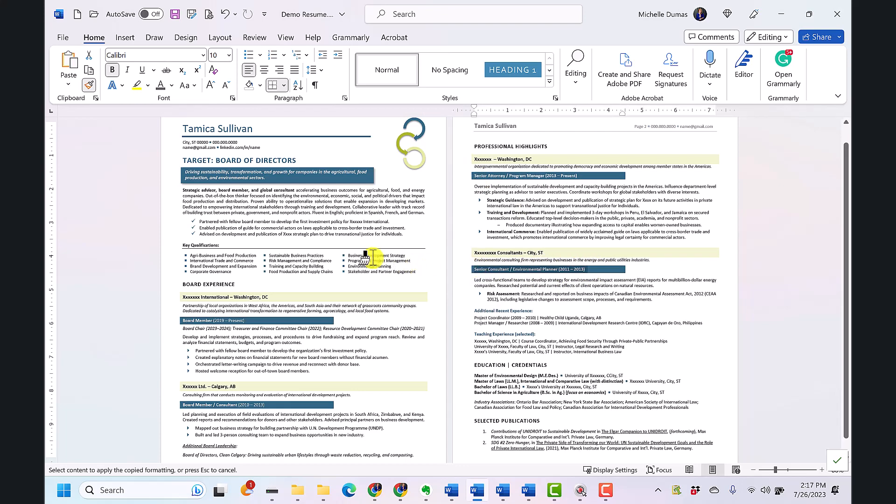
click(89, 84)
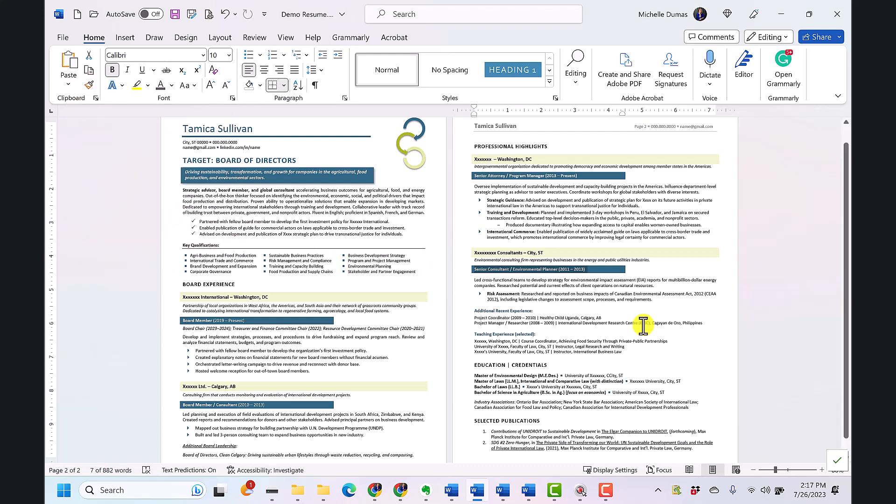